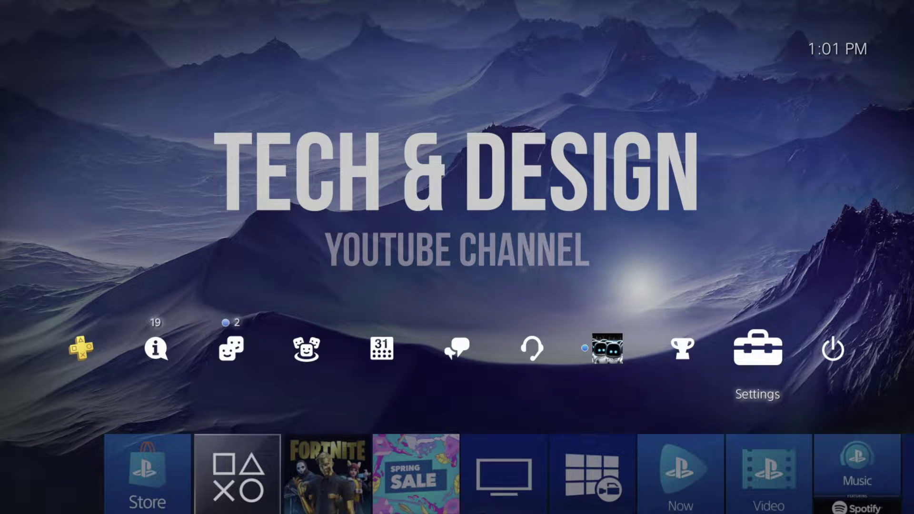
Step: Go through Settings > Themes > Select Theme and open the Custom theme to reach Select Device
{"action": "key", "text": "Left"}
{"action": "key", "text": "Right"}
{"action": "key", "text": "Return"}
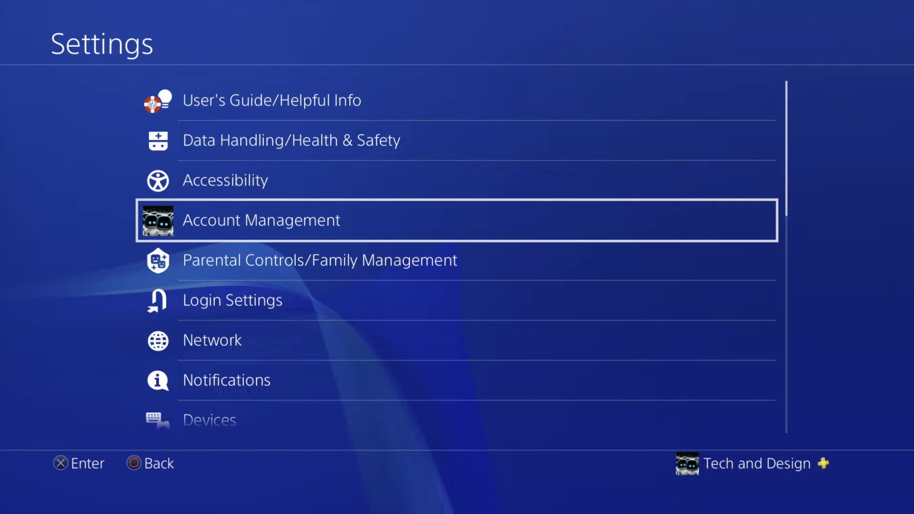
{"action": "key", "text": "Down"}
{"action": "key", "text": "Down"}
{"action": "key", "text": "Down"}
{"action": "key", "text": "Down"}
{"action": "key", "text": "Down"}
{"action": "key", "text": "Down"}
{"action": "key", "text": "Down"}
{"action": "key", "text": "Down"}
{"action": "key", "text": "Up"}
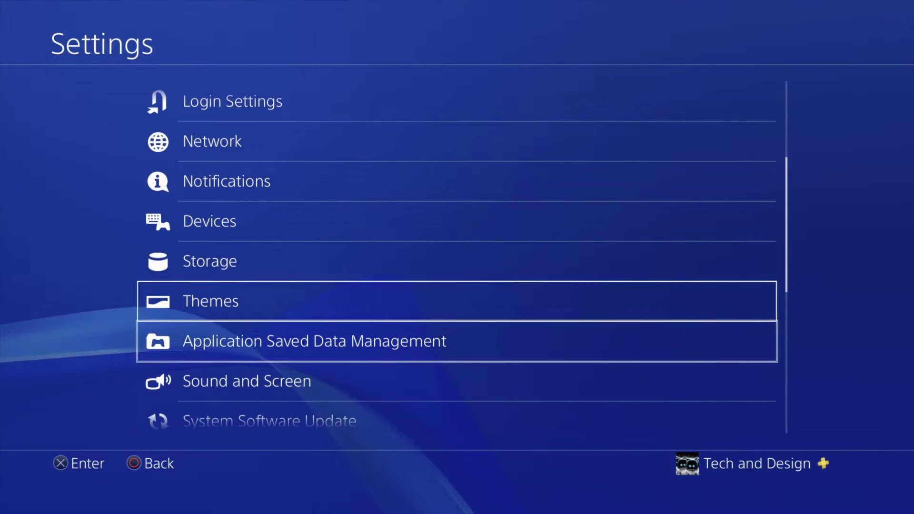
{"action": "key", "text": "Return"}
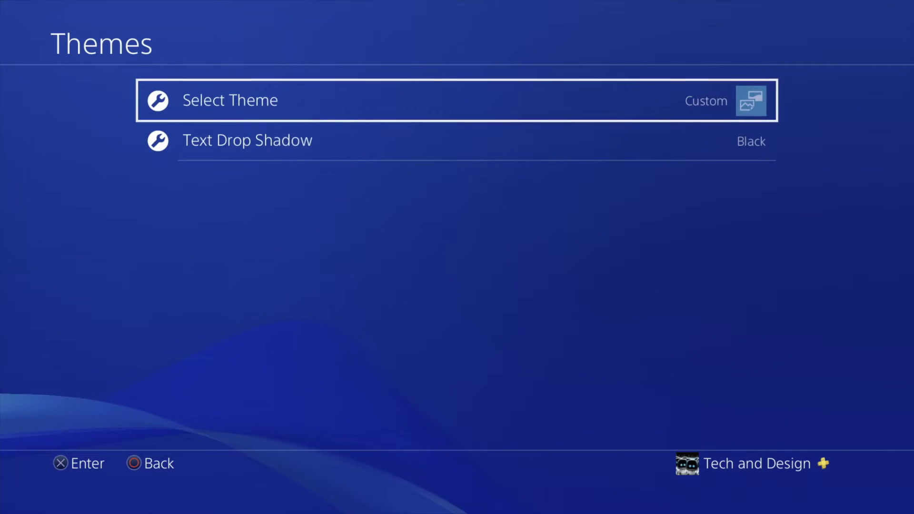
{"action": "key", "text": "Return"}
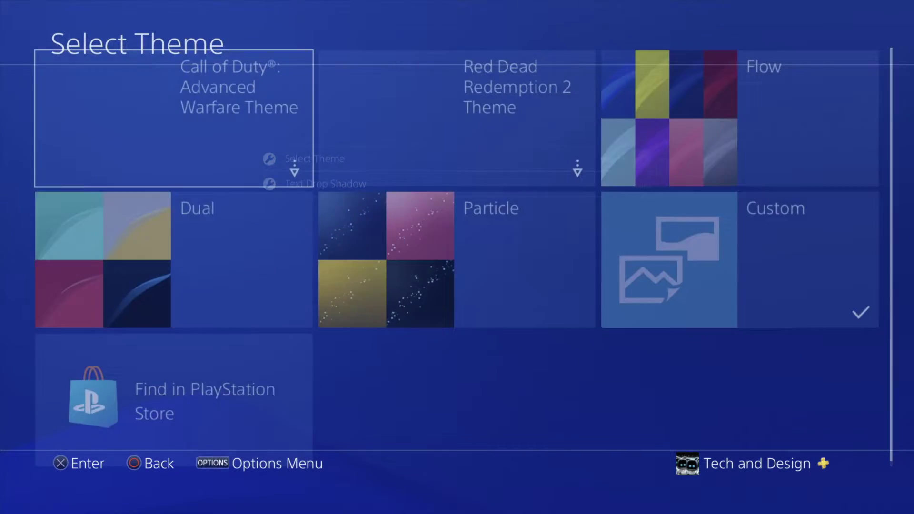
{"action": "key", "text": "Right"}
{"action": "key", "text": "Down"}
{"action": "key", "text": "Right"}
{"action": "key", "text": "Return"}
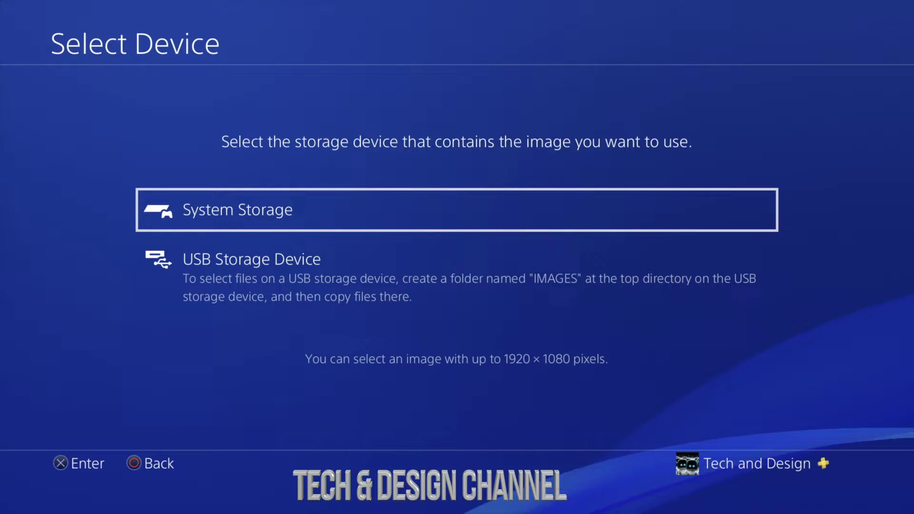
{"action": "key", "text": "Down"}
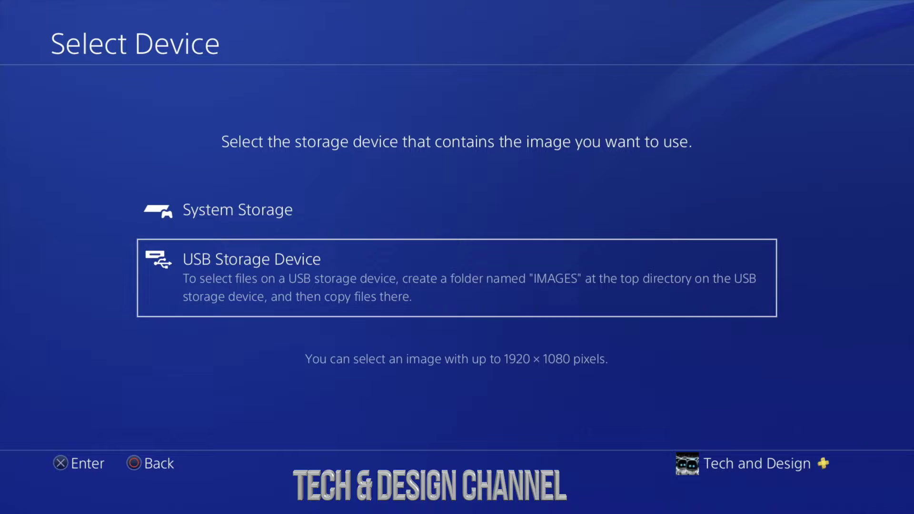
{"action": "key", "text": "Up"}
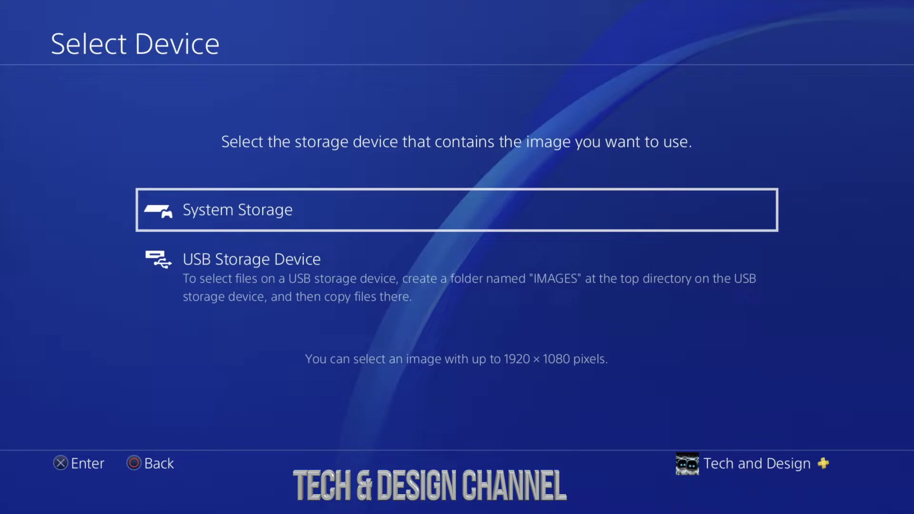
{"action": "key", "text": "Return"}
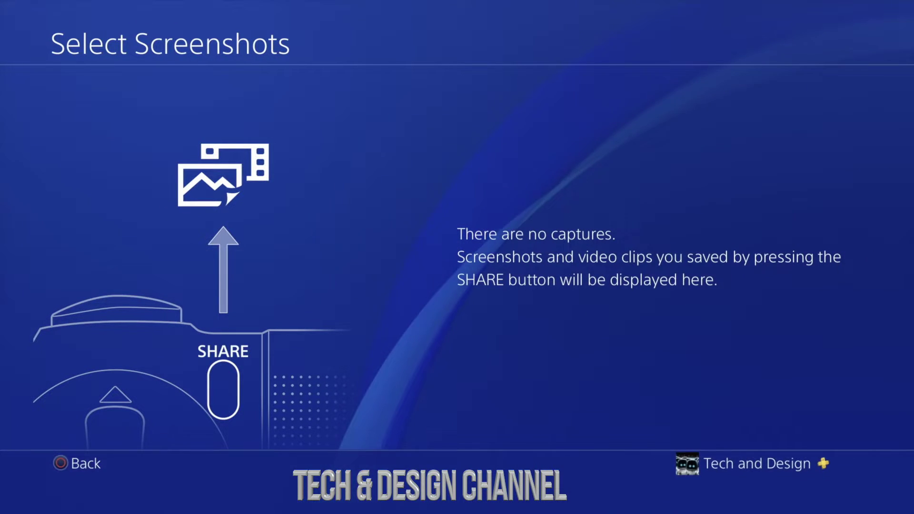
{"action": "key", "text": "Escape"}
{"action": "key", "text": "Down"}
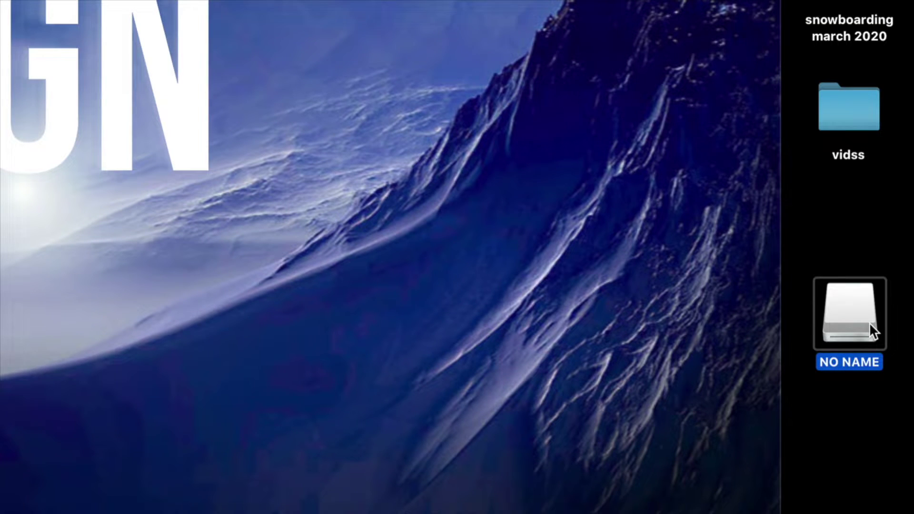
Step: Open the NO NAME USB drive and move its Finder window toward the screen centre
{"action": "double_click", "coordinate": [869, 323]}
{"action": "left_click_drag", "start_coordinate": [541, 42], "coordinate": [480, 152]}
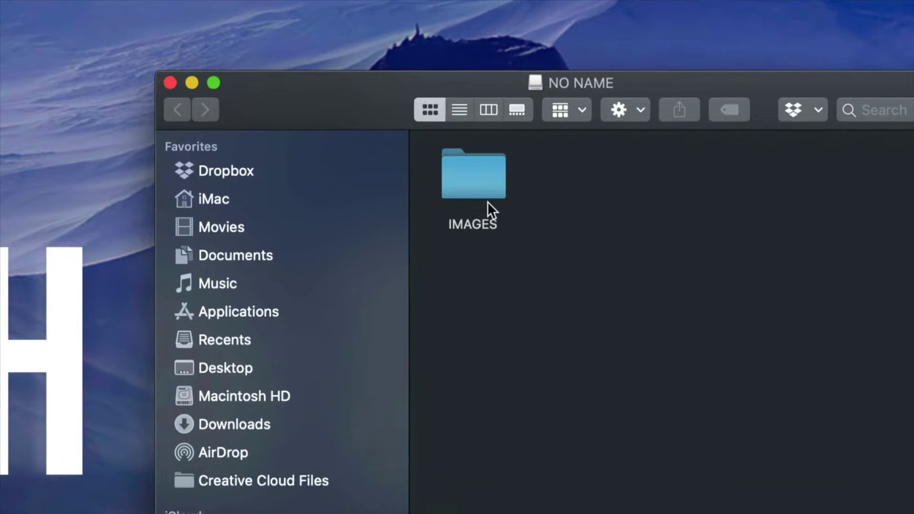
{"action": "left_click", "coordinate": [482, 181]}
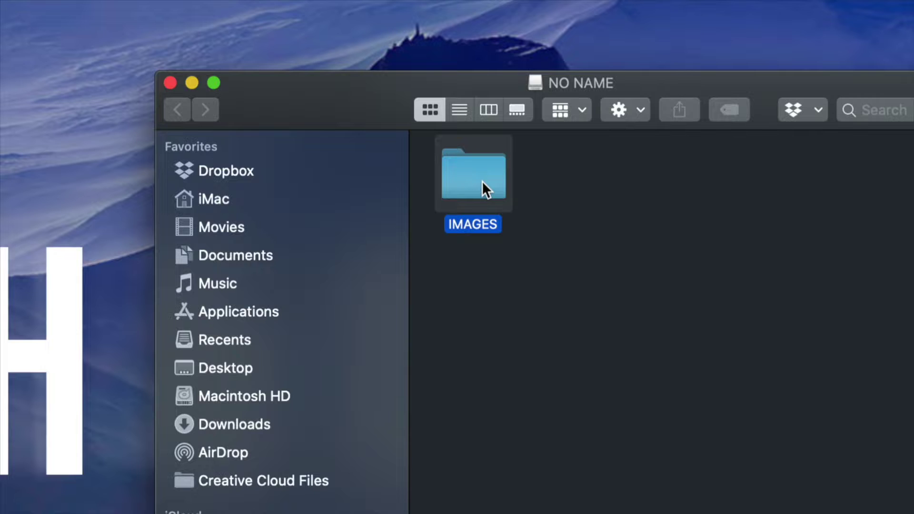
{"action": "left_click_drag", "start_coordinate": [693, 91], "coordinate": [583, 88]}
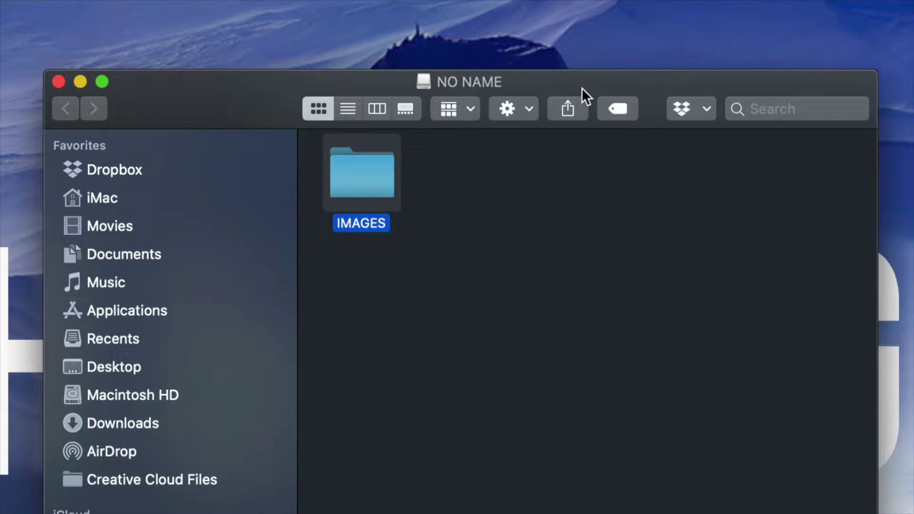
{"action": "left_click", "coordinate": [503, 195]}
Step: Create a new folder on the NO NAME drive, then select the IMAGES folder
{"action": "right_click", "coordinate": [503, 194]}
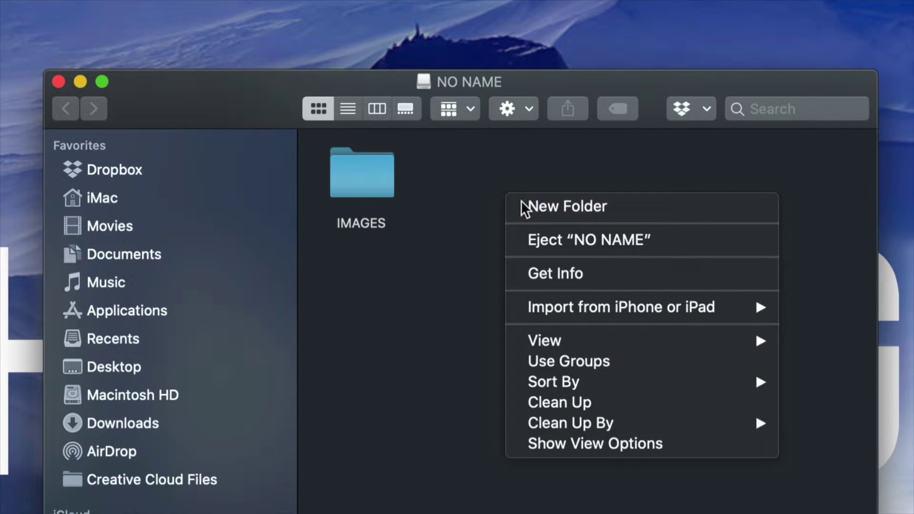
{"action": "left_click", "coordinate": [522, 203]}
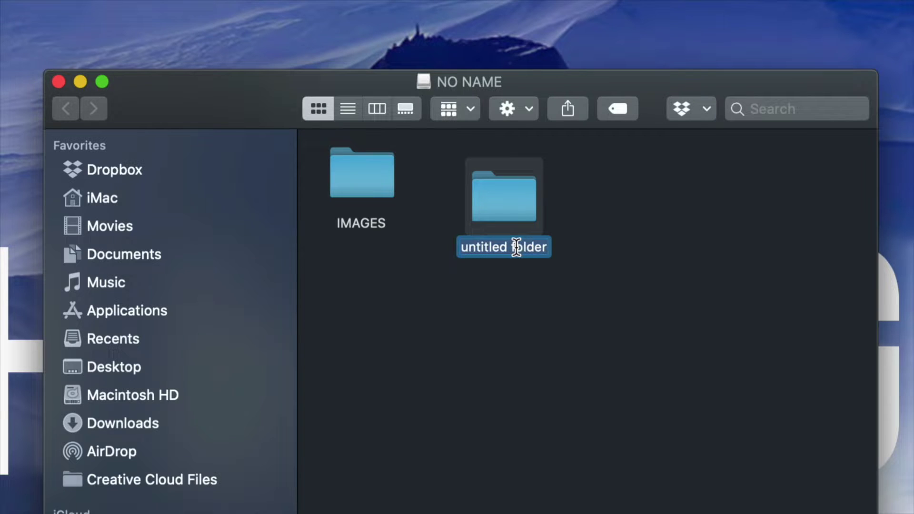
{"action": "key", "text": "Return"}
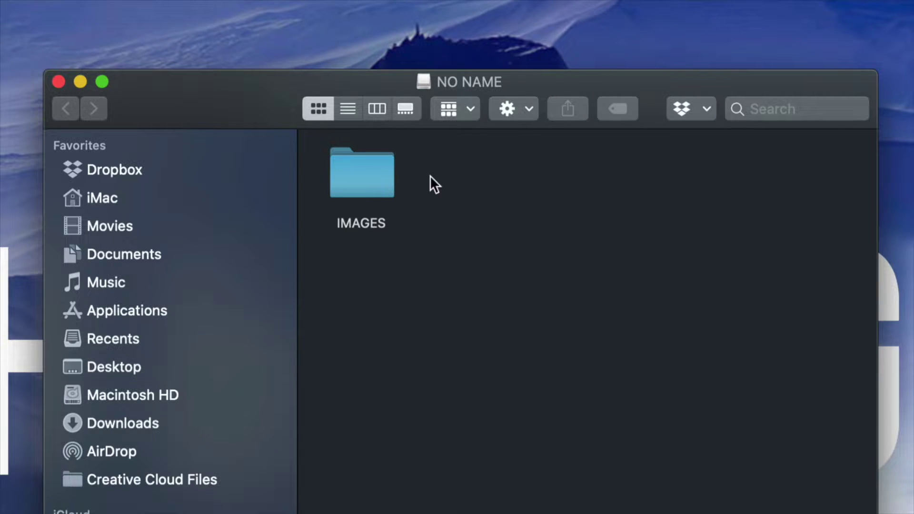
{"action": "left_click", "coordinate": [372, 174]}
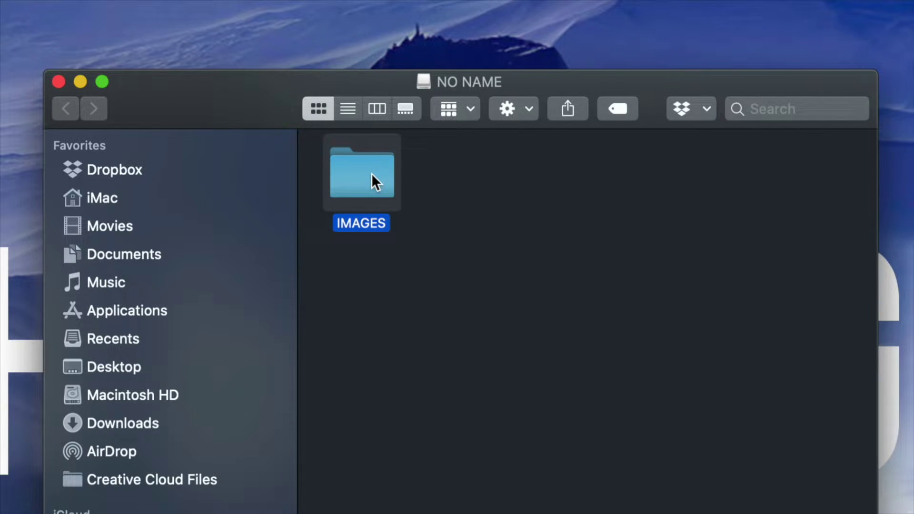
Step: Open IMAGES and use Get Info on the background PNG to check it is 1920×1080
{"action": "double_click", "coordinate": [372, 174]}
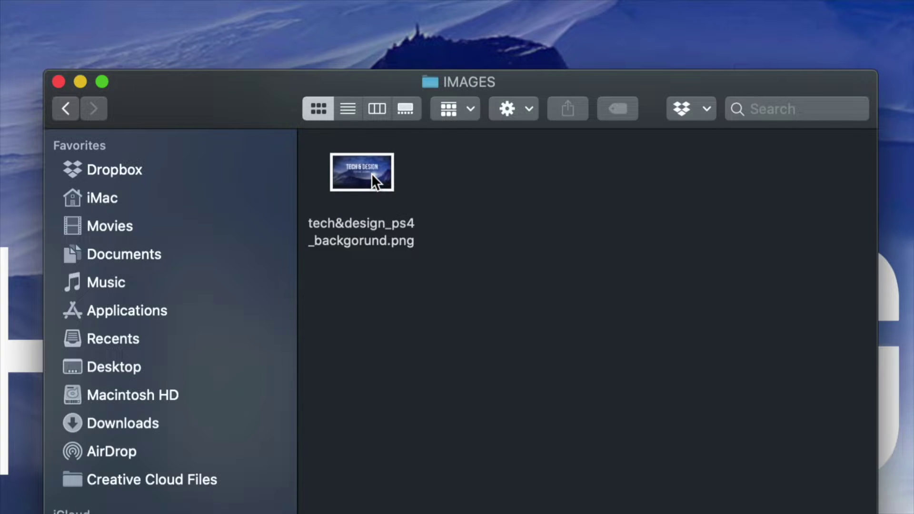
{"action": "left_click", "coordinate": [390, 178]}
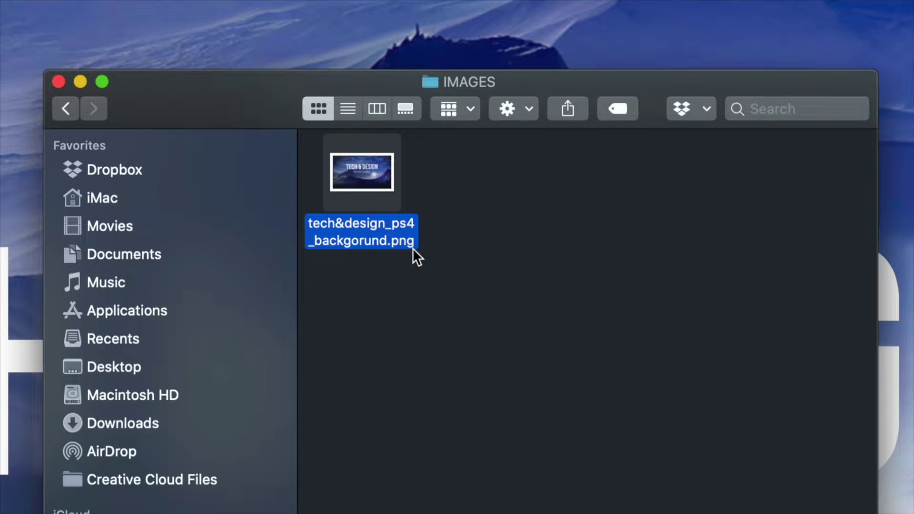
{"action": "right_click", "coordinate": [373, 184]}
{"action": "left_click", "coordinate": [458, 279]}
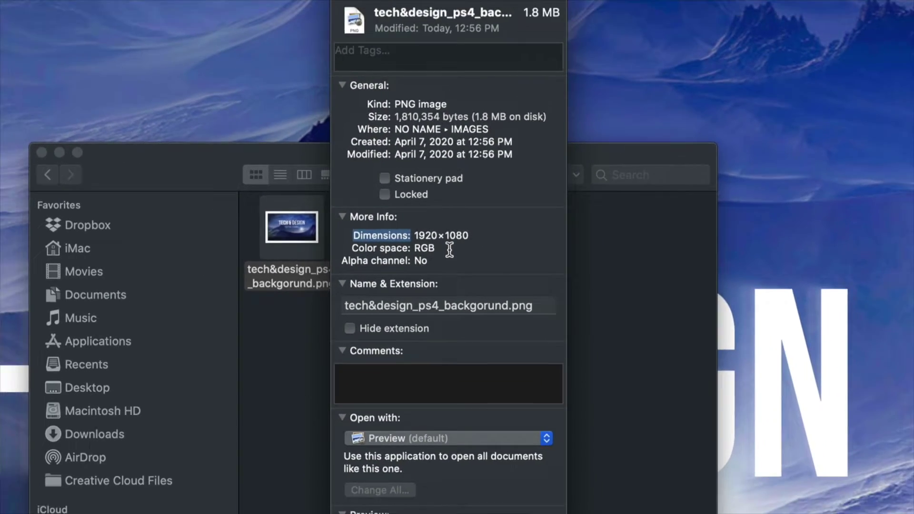
Step: Close the info window and eject the NO NAME USB drive
{"action": "left_click", "coordinate": [42, 152]}
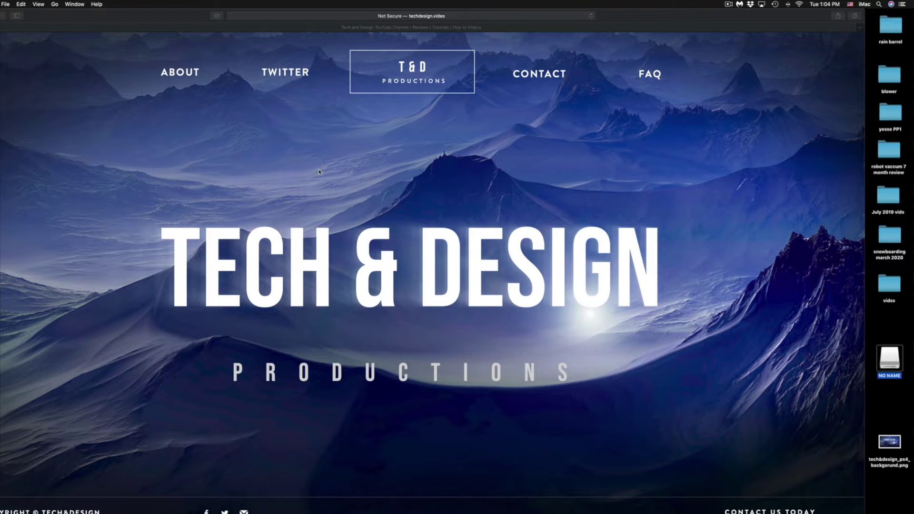
{"action": "right_click", "coordinate": [893, 361]}
{"action": "left_click", "coordinate": [850, 375]}
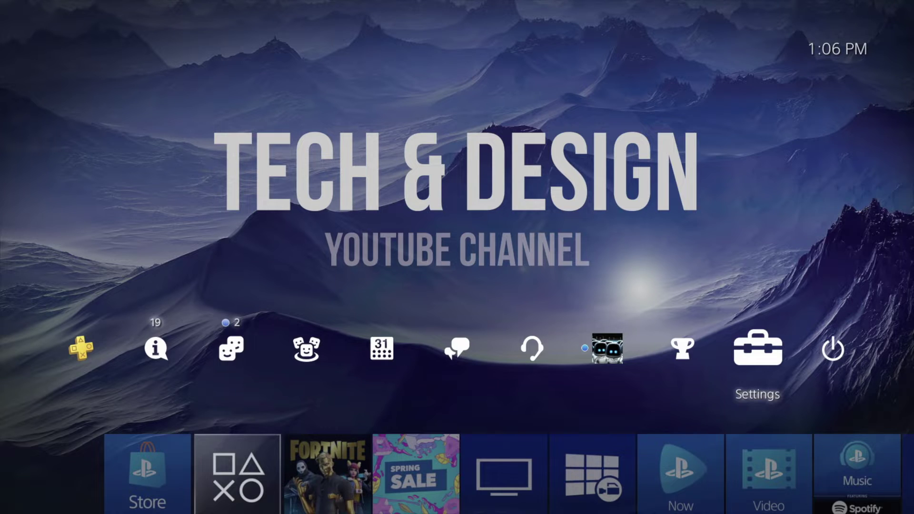
Step: Return to Settings > Themes > Select Theme and choose Custom to reach Select Device again
{"action": "key", "text": "Left"}
{"action": "key", "text": "Right"}
{"action": "key", "text": "Left"}
{"action": "key", "text": "Right"}
{"action": "key", "text": "Return"}
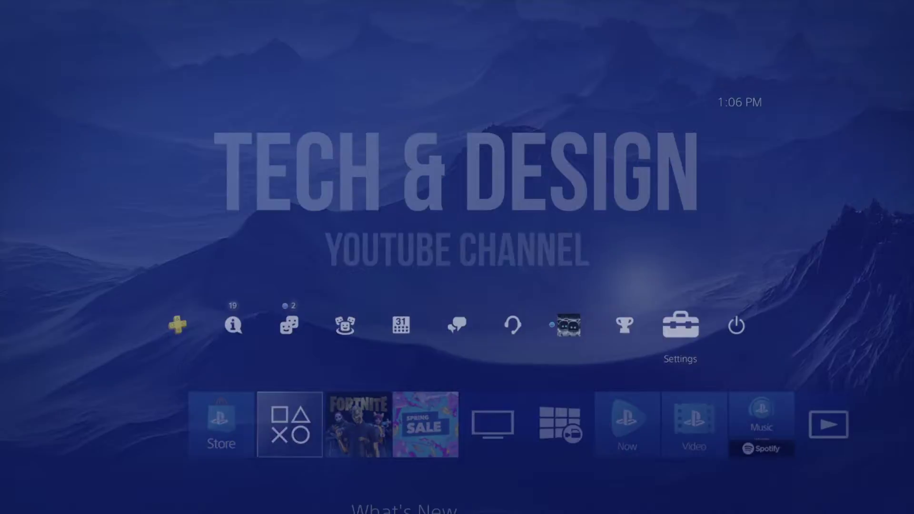
{"action": "key", "text": "Down"}
{"action": "key", "text": "Down"}
{"action": "key", "text": "Down"}
{"action": "key", "text": "Down"}
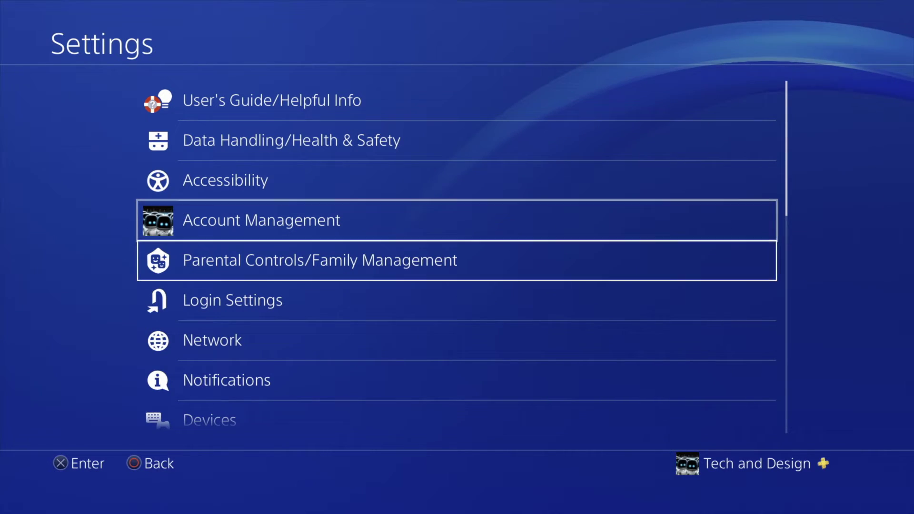
{"action": "key", "text": "Down"}
{"action": "key", "text": "Down"}
{"action": "key", "text": "Down"}
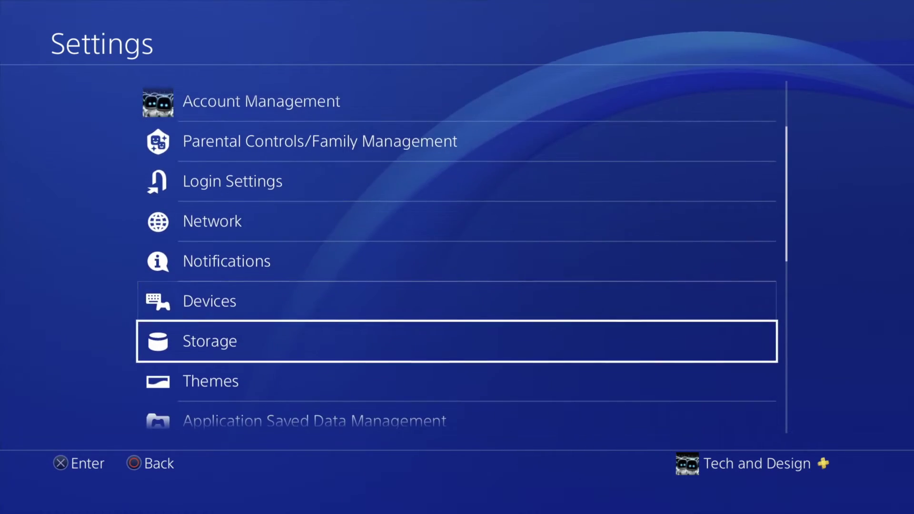
{"action": "key", "text": "Return"}
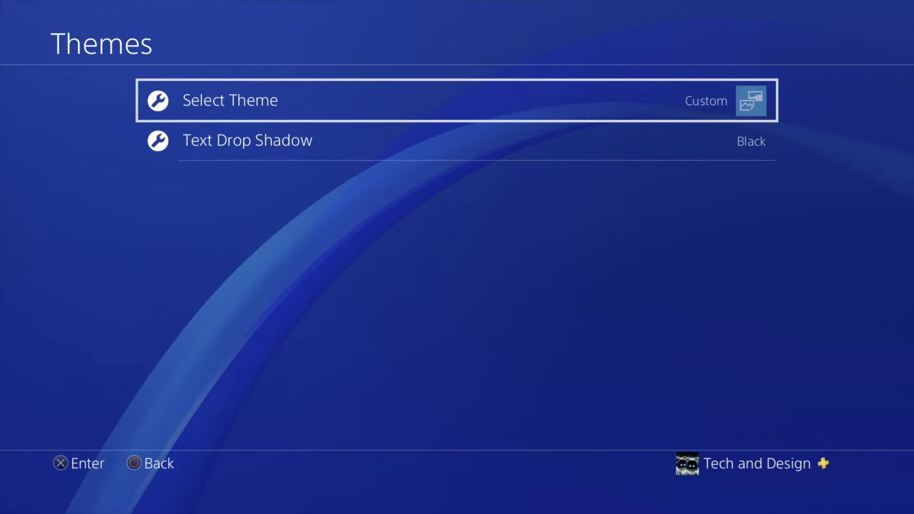
{"action": "key", "text": "Return"}
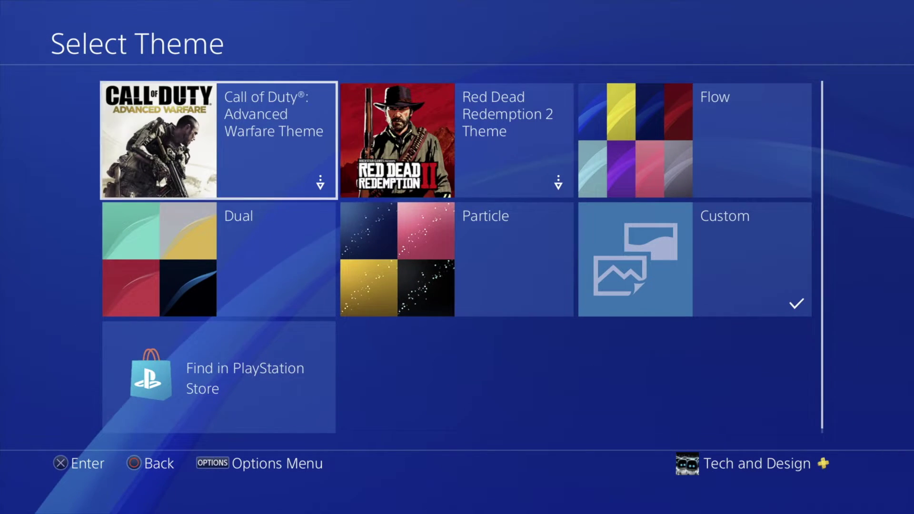
{"action": "key", "text": "Down"}
{"action": "key", "text": "Right"}
{"action": "key", "text": "Right"}
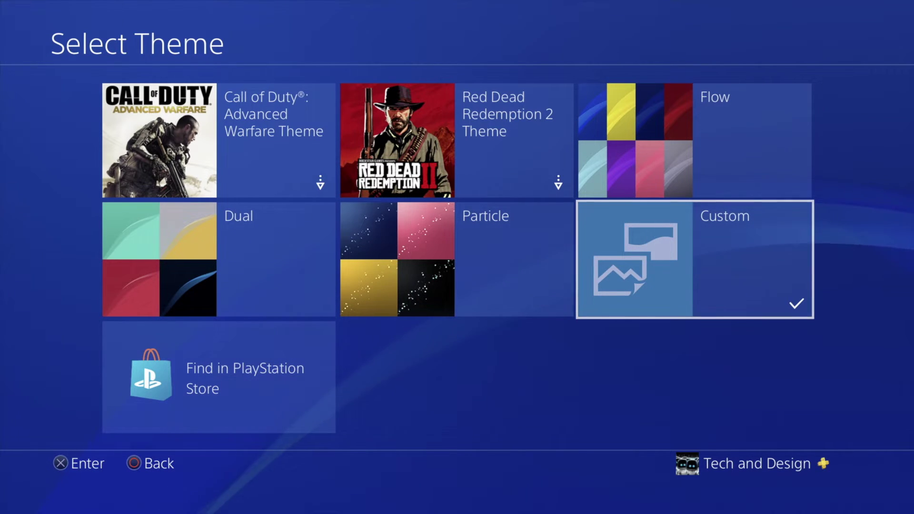
{"action": "key", "text": "Return"}
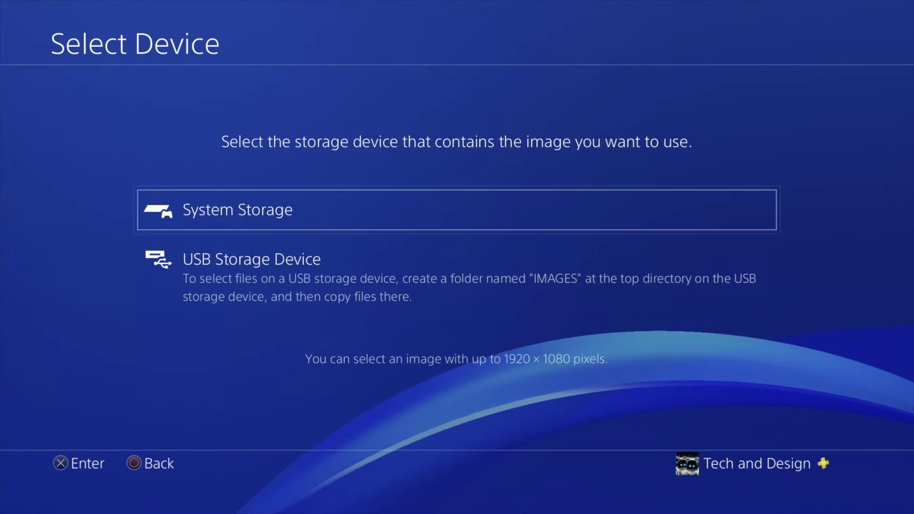
Step: Pick USB Storage Device with the Tech & Design mountain PNG and apply the Custom theme
{"action": "key", "text": "Down"}
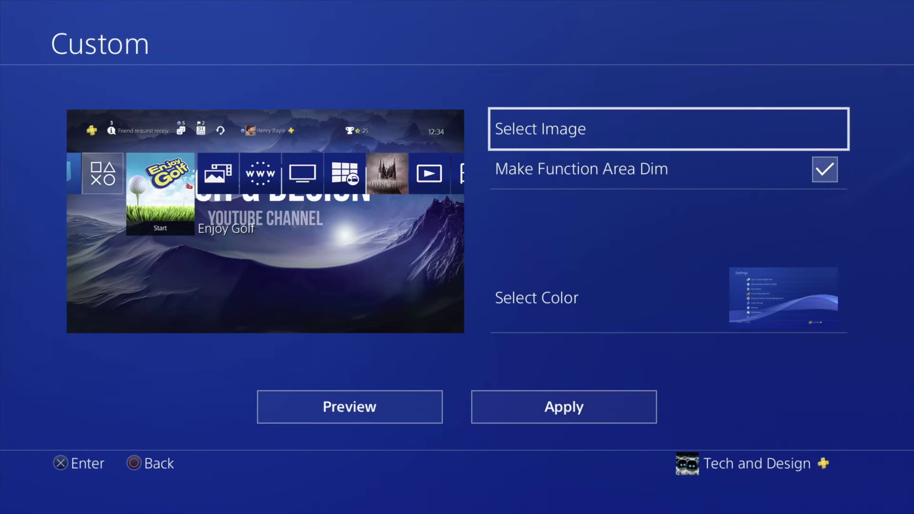
{"action": "key", "text": "Down"}
{"action": "key", "text": "Down"}
{"action": "key", "text": "Down"}
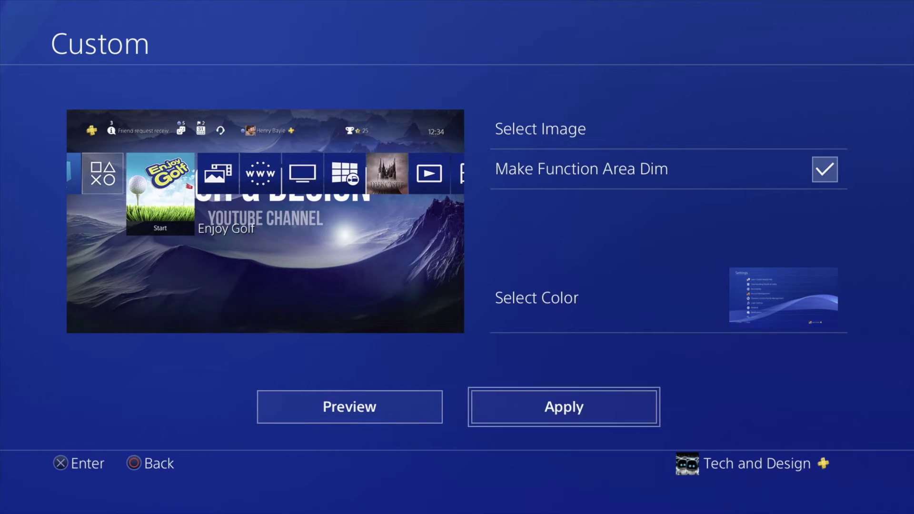
{"action": "key", "text": "Return"}
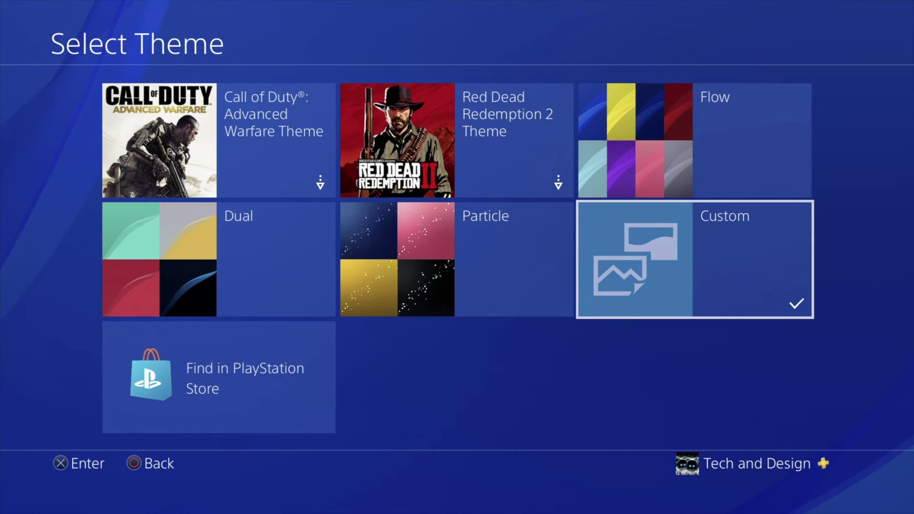
Step: Back out of Select Theme to the Settings list
{"action": "key", "text": "Escape"}
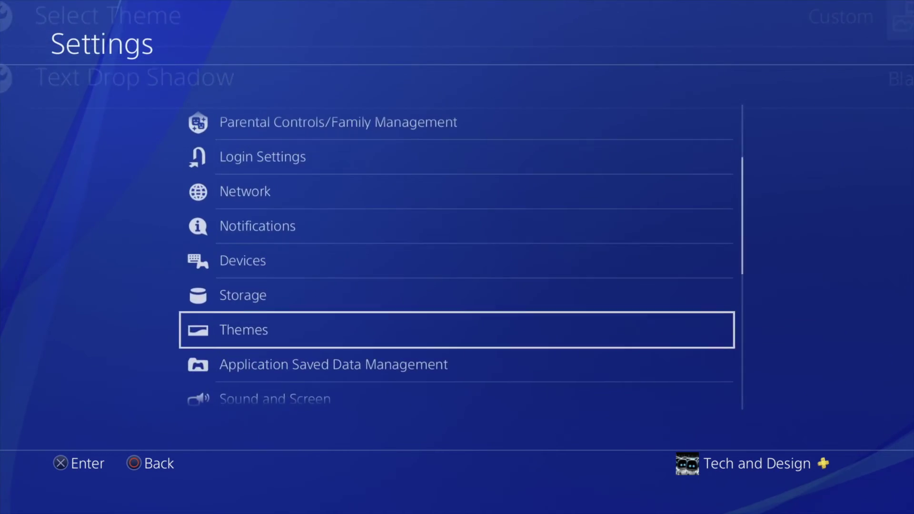